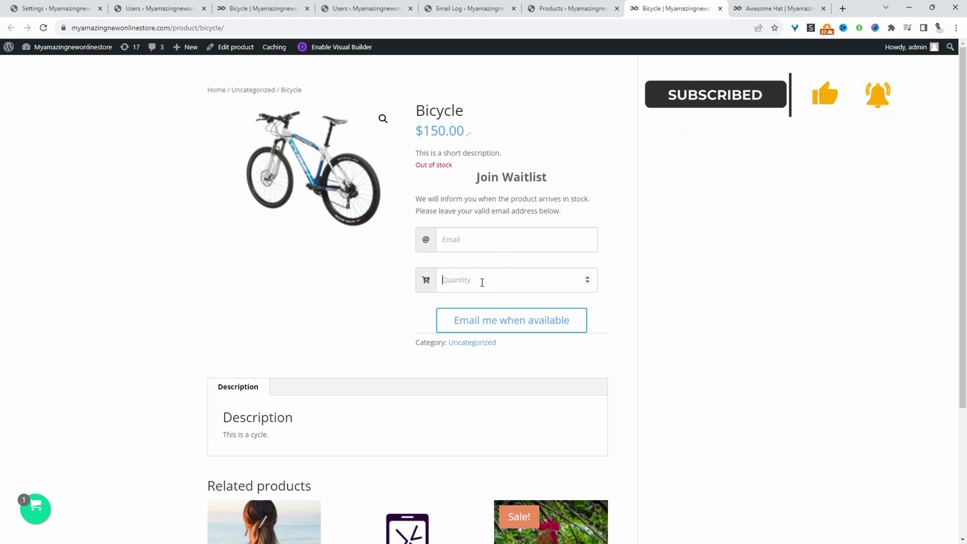
Step: Search the plugin directory for 'Waitlist WooCommerce', then install and activate it
click(419, 281)
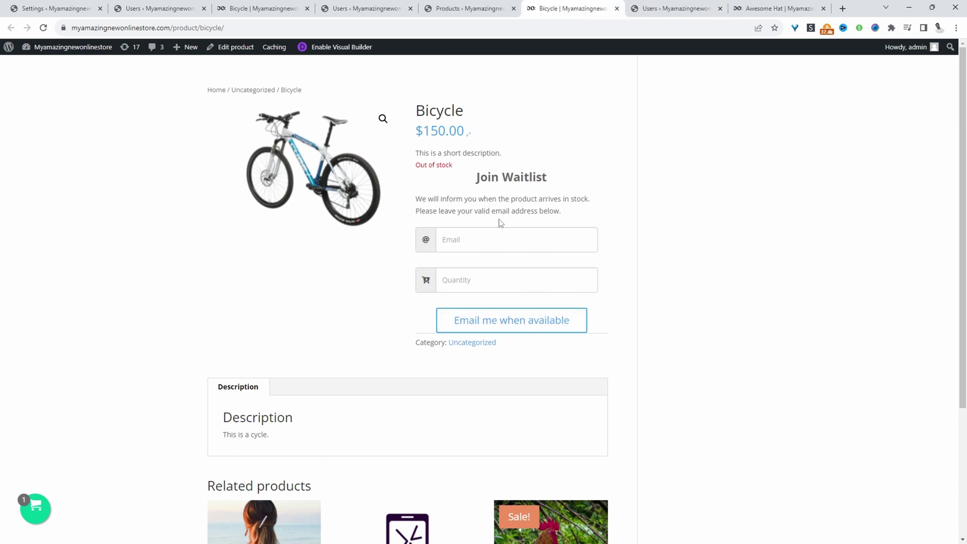
click(675, 8)
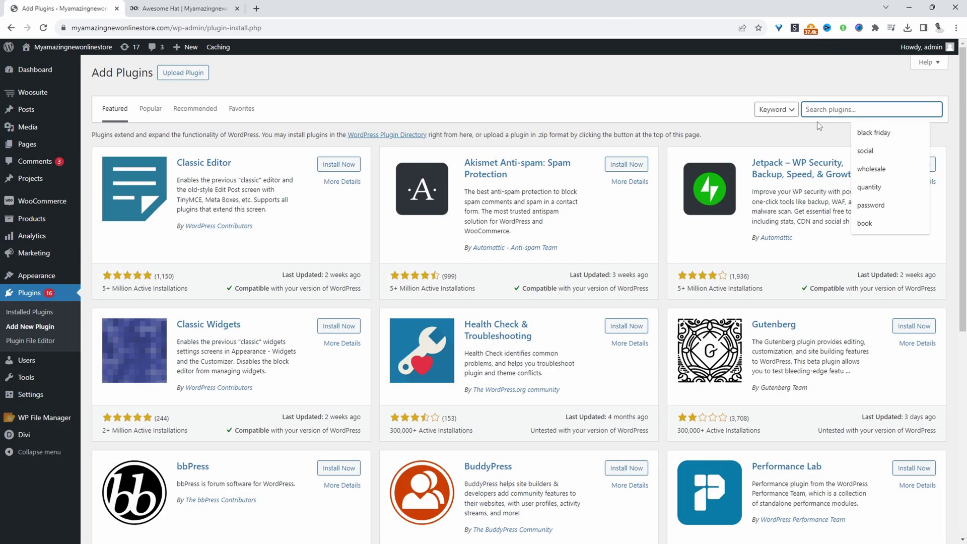
key(Down)
key(Return)
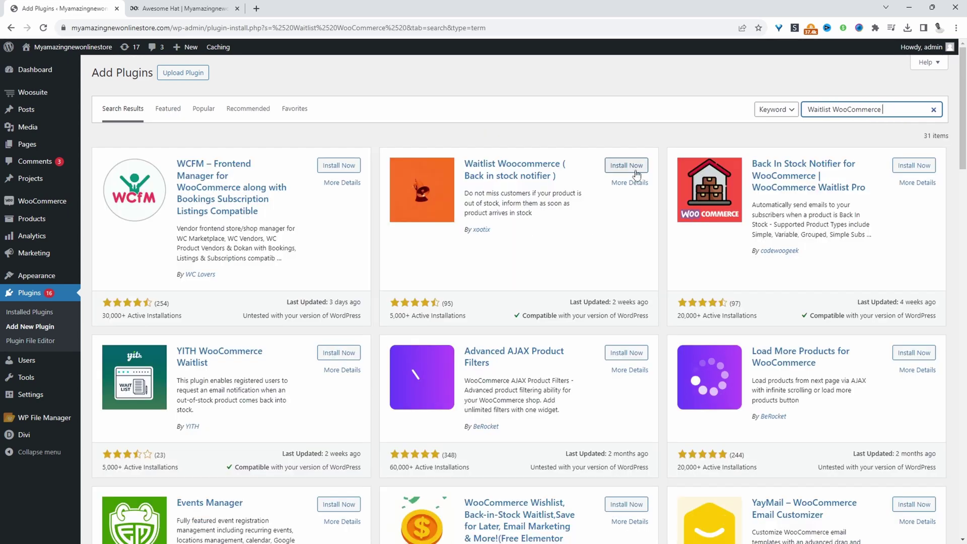
click(626, 165)
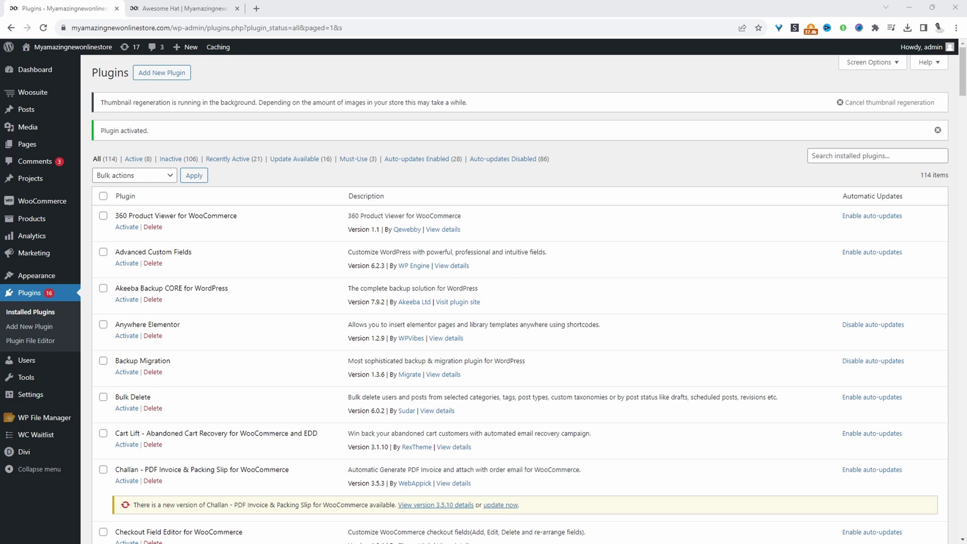
Step: Set Waitlist Form Type to Inline, turn on Show on Backorders, and save General settings
click(34, 437)
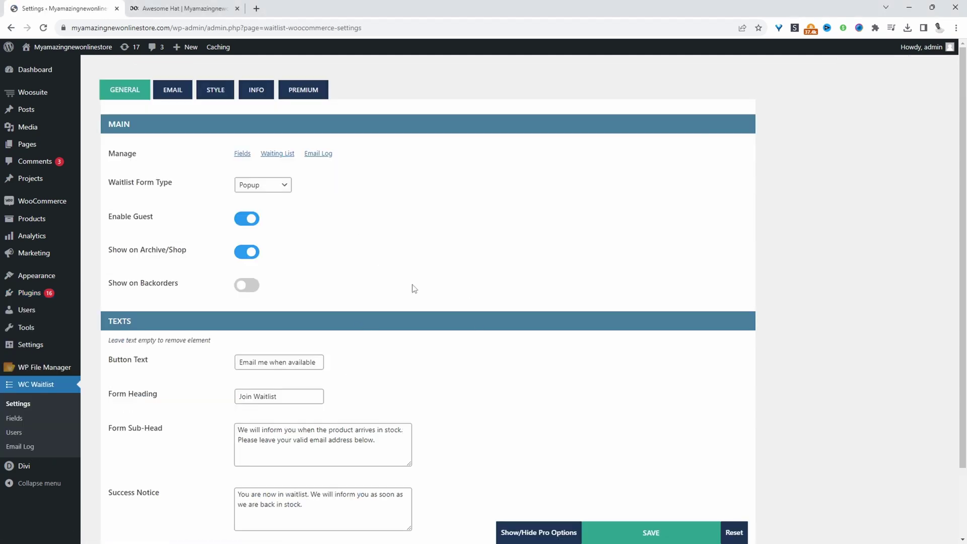
click(250, 186)
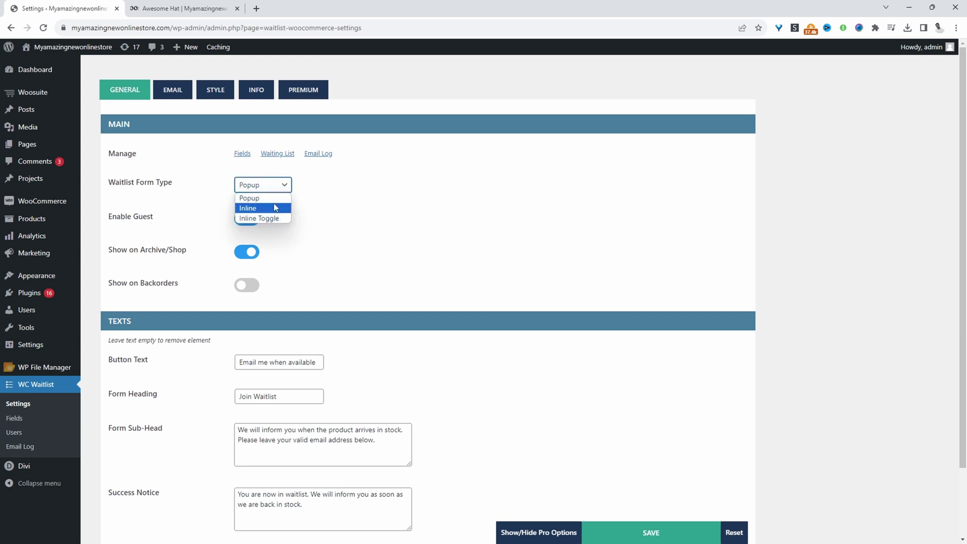
click(259, 208)
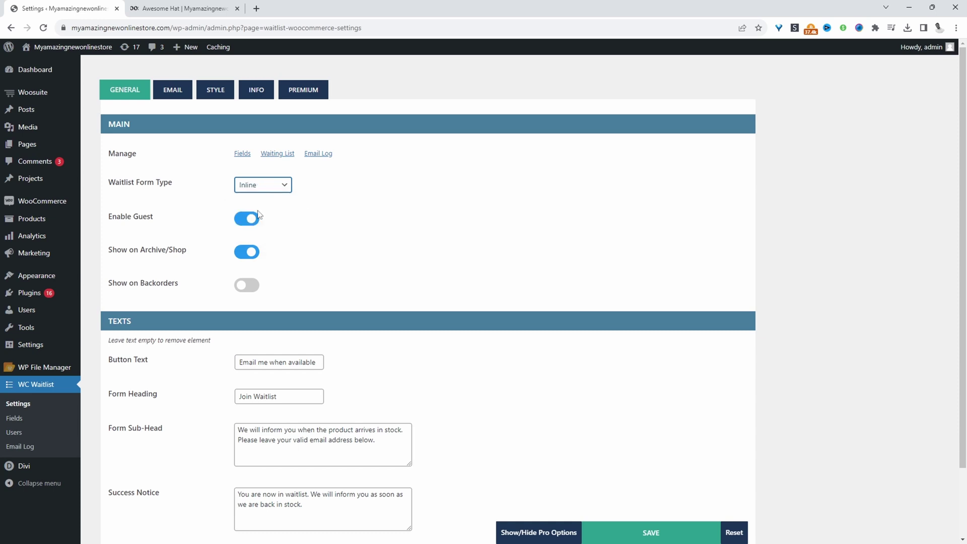
click(355, 207)
scroll(221, 234, down, 1)
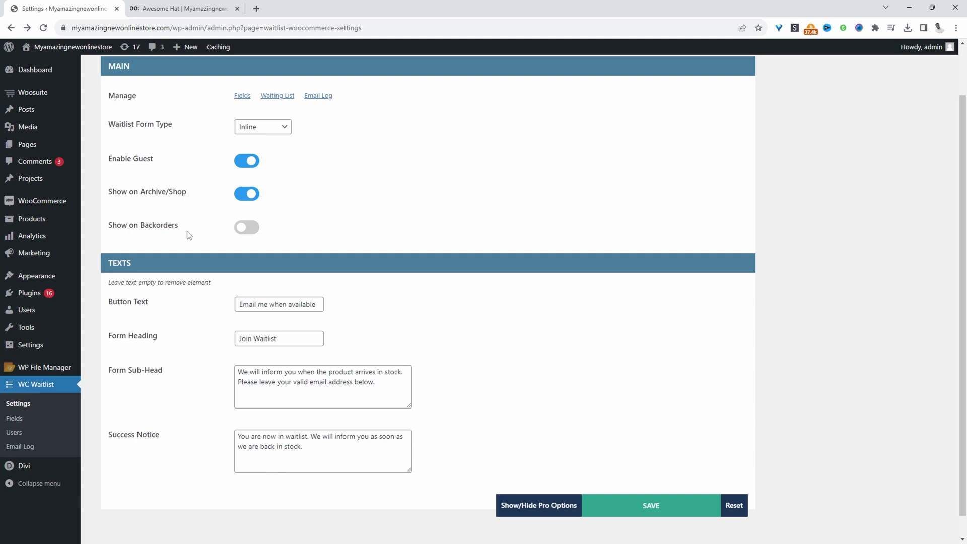
click(250, 233)
scroll(325, 264, down, 1)
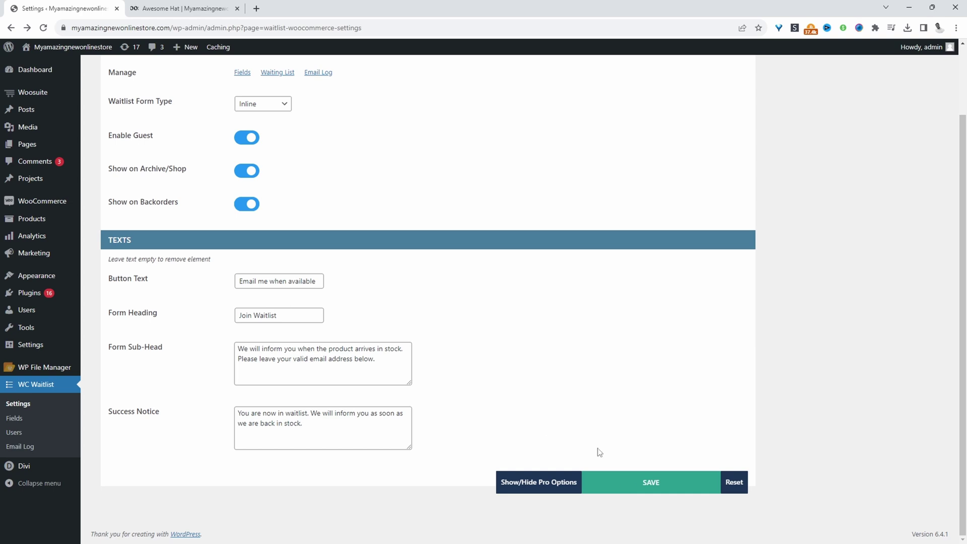
click(628, 488)
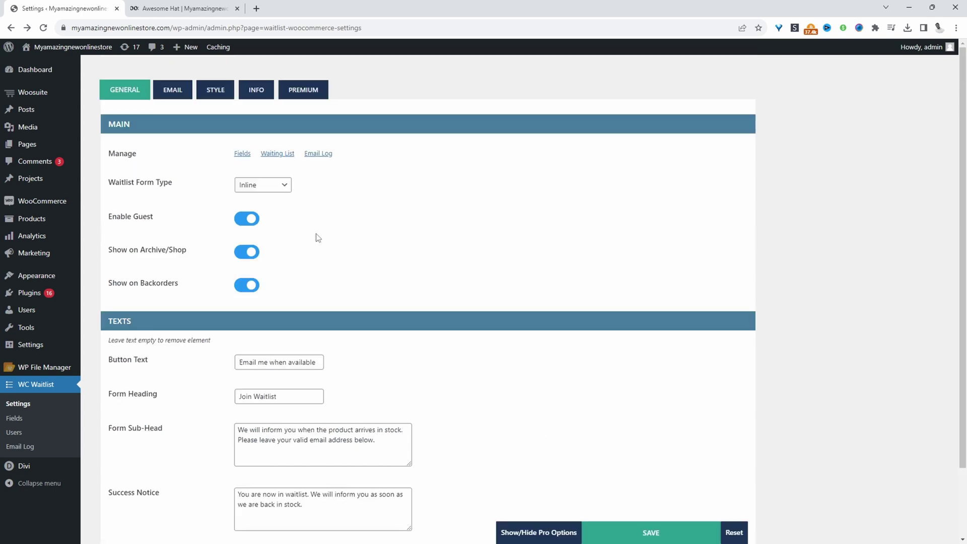
Step: On the Email settings, pick Waaa.png as header logo and enable Force check product stock status
click(161, 94)
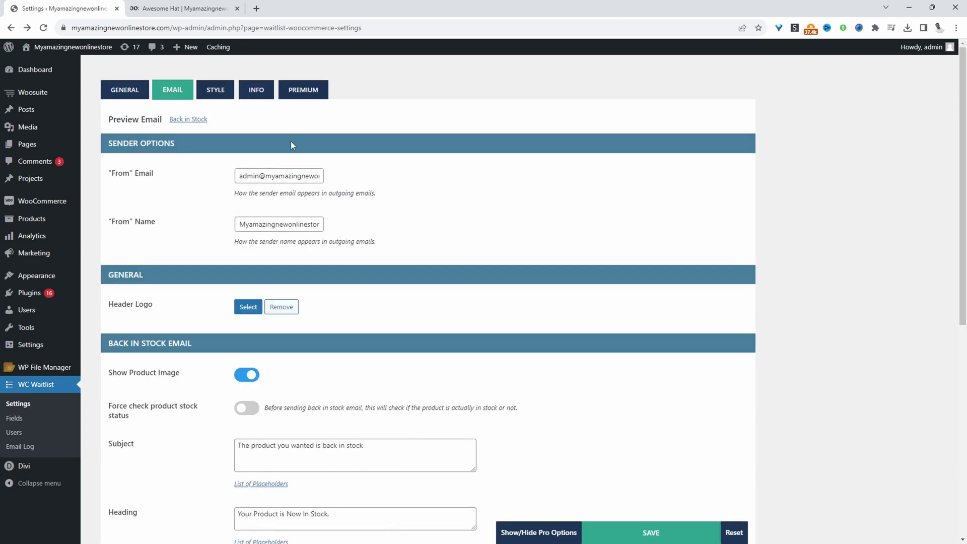
drag(288, 176, 235, 176)
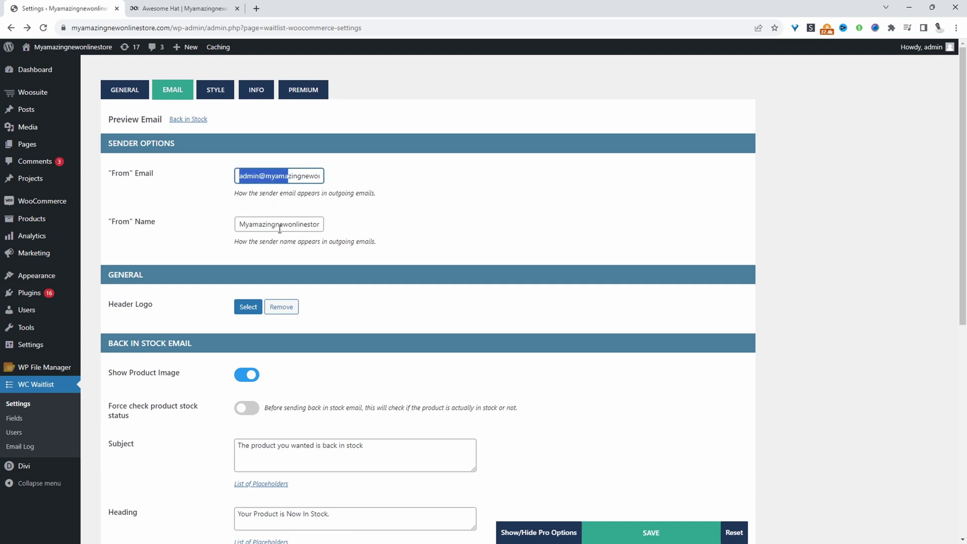
mouse_move(280, 225)
mouse_down()
mouse_move(325, 225)
mouse_move(238, 225)
mouse_move(280, 225)
mouse_move(277, 237)
mouse_up()
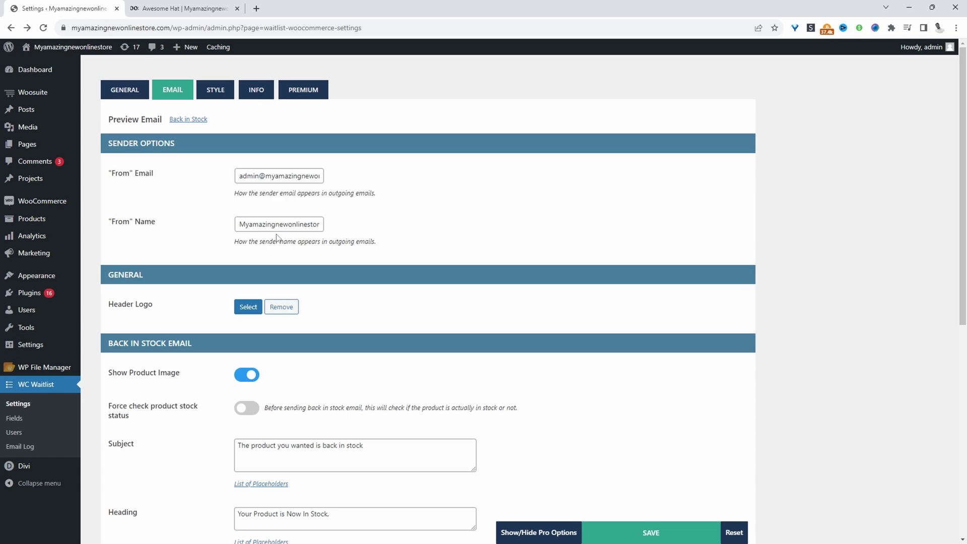
click(248, 307)
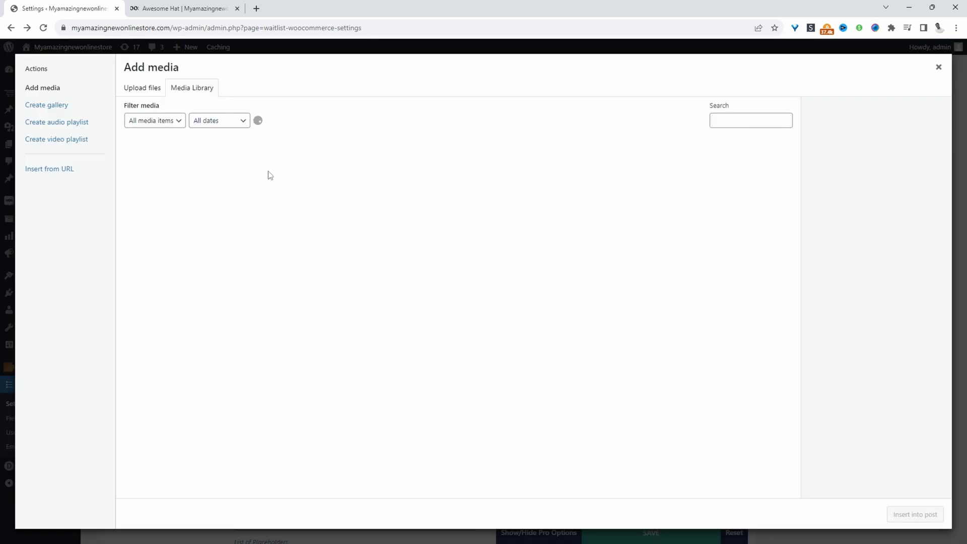
key(Escape)
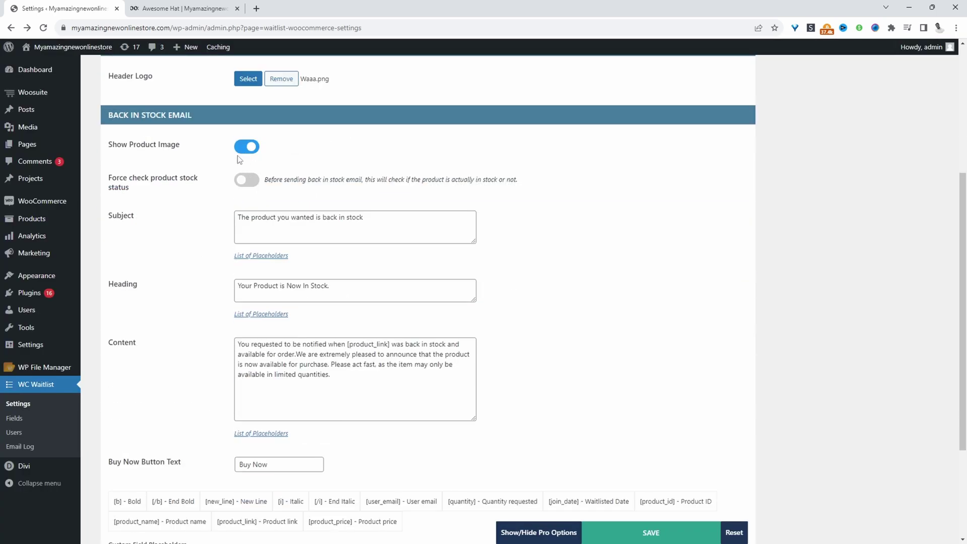
click(247, 181)
Step: Review the back-in-stock email subject and content, then save the email settings
drag(237, 218, 363, 229)
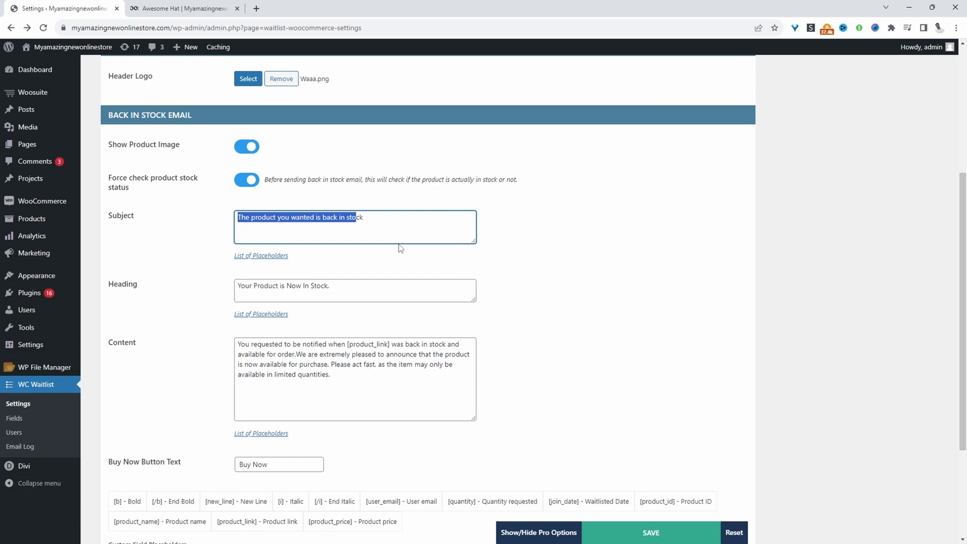
scroll(400, 248, down, 2)
drag(339, 304, 222, 281)
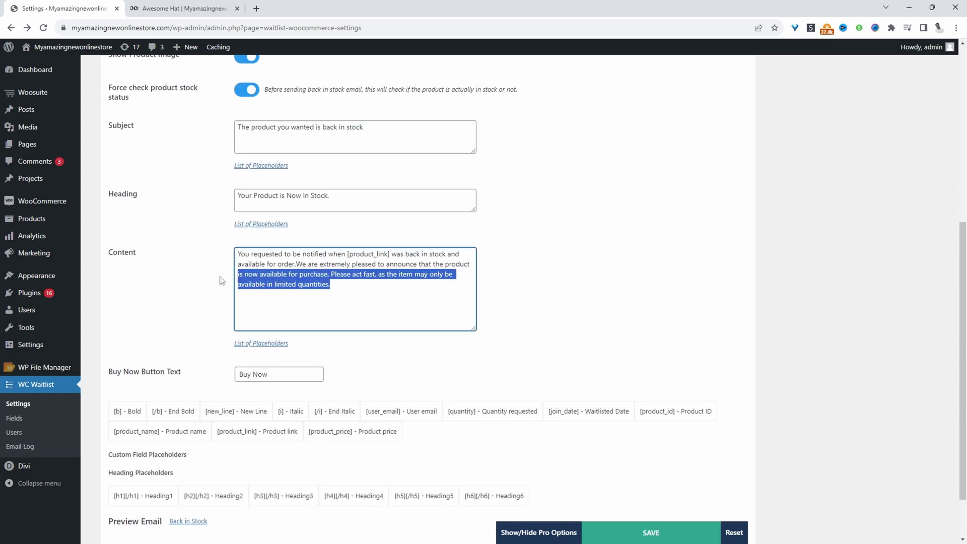
scroll(380, 303, down, 2)
drag(285, 310, 237, 311)
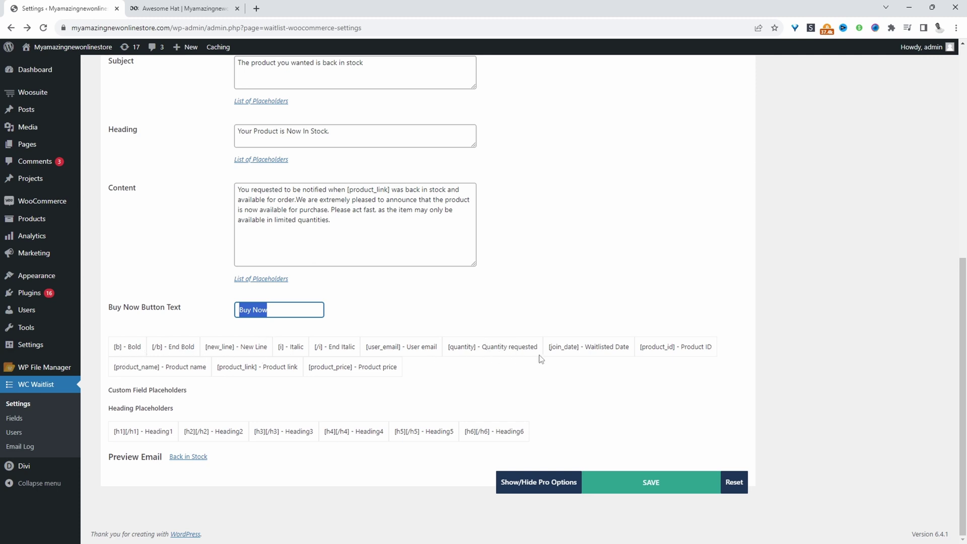
click(327, 248)
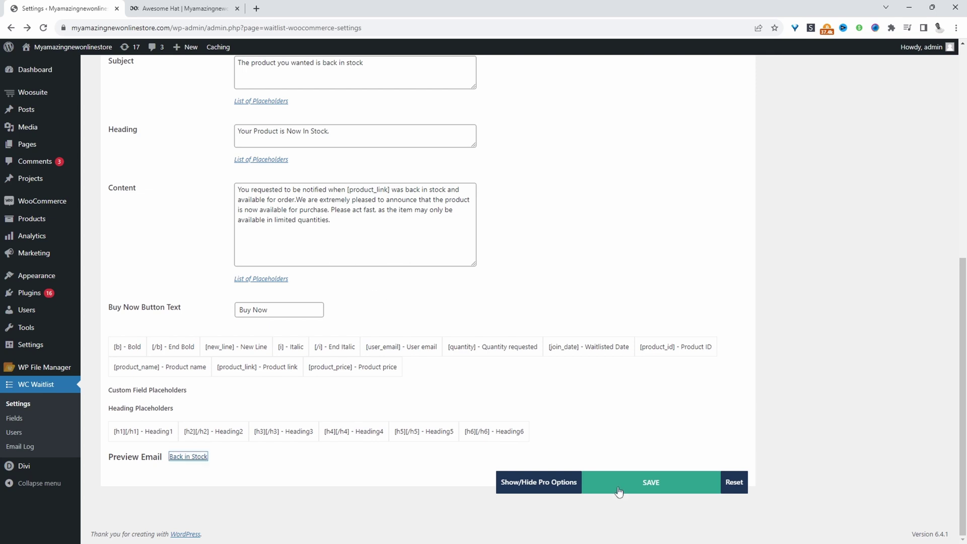
click(658, 484)
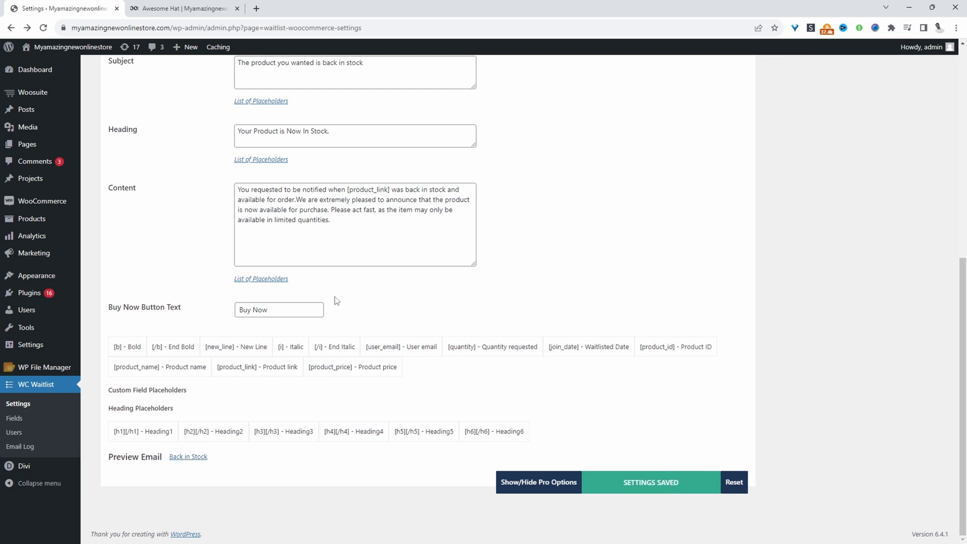
Step: Quick-edit the Bicycle product to Out of stock and update it
mouse_move(46, 218)
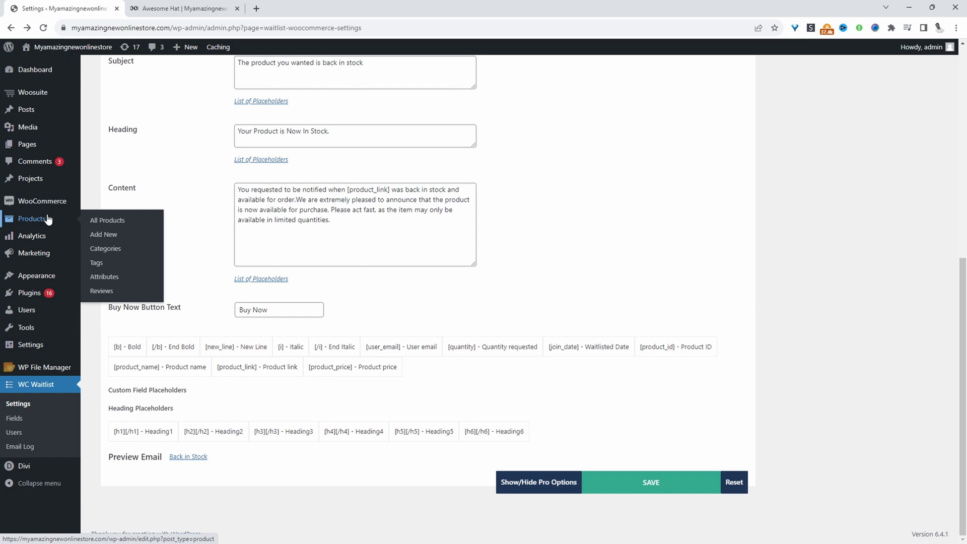
ctrl+click(106, 222)
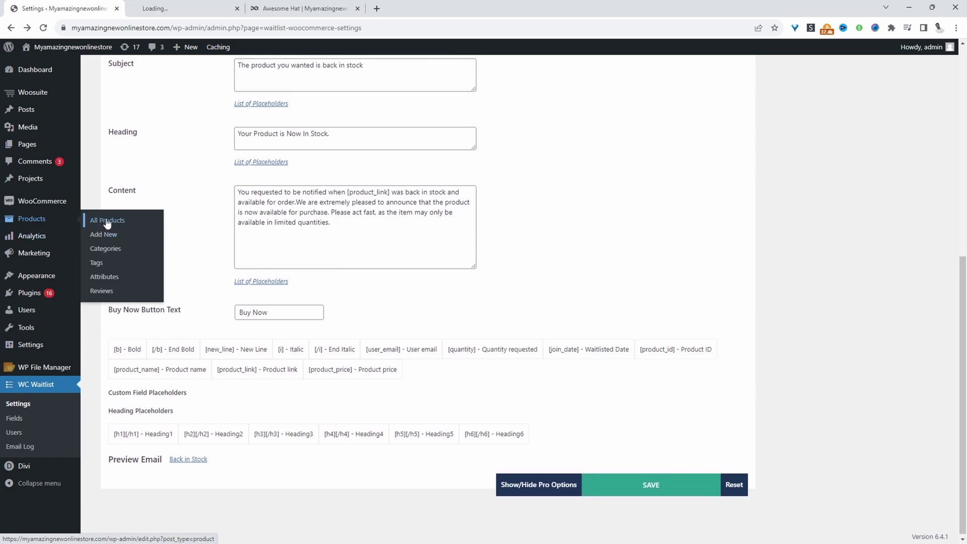
click(185, 8)
ctrl+click(281, 144)
click(234, 150)
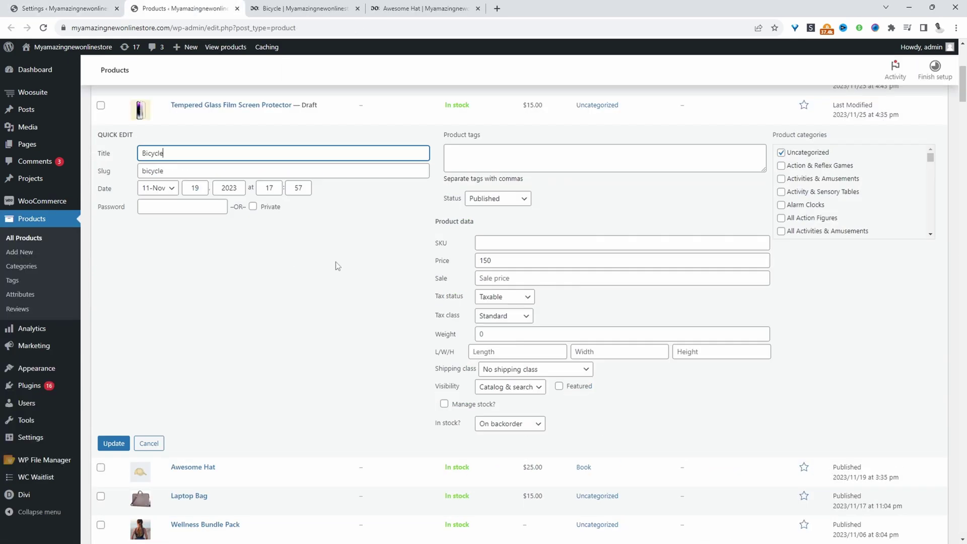
click(501, 427)
click(499, 455)
click(114, 444)
Step: View the Bicycle store page in a new tab, showing its Out of stock label
ctrl+click(281, 151)
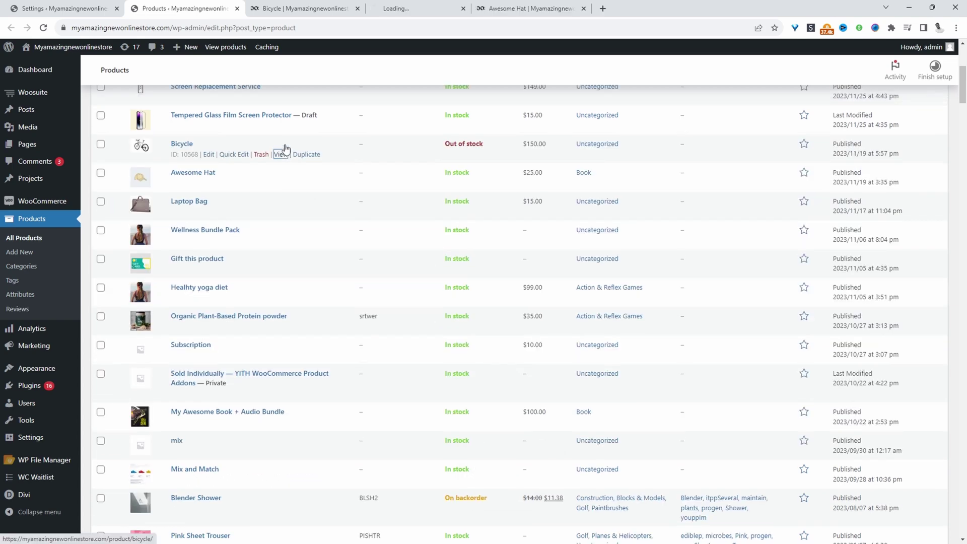
click(395, 7)
drag(447, 164, 412, 168)
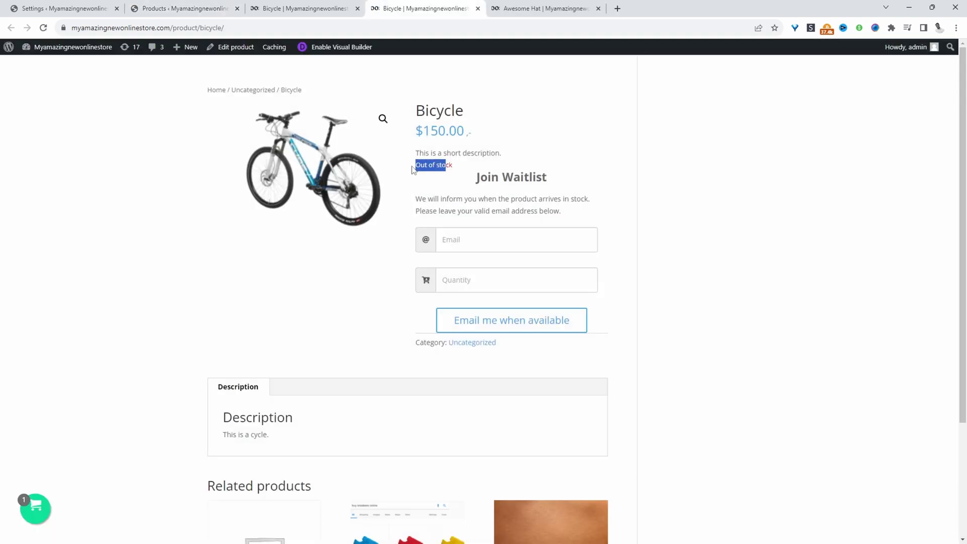
Step: Submit the Bicycle waitlist form with the subscriber's e-mail and quantity 2, then close the duplicate tab
click(486, 244)
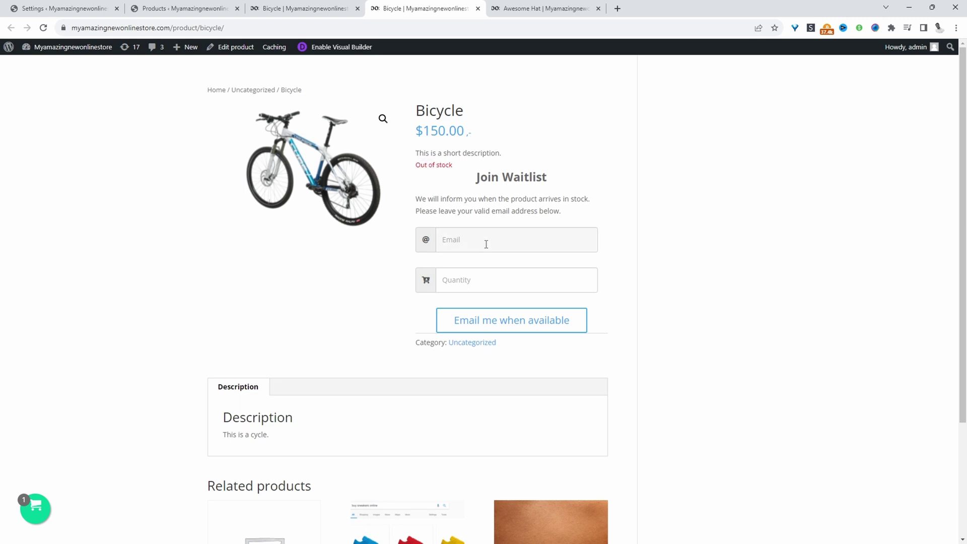
click(483, 272)
click(481, 275)
text(2)
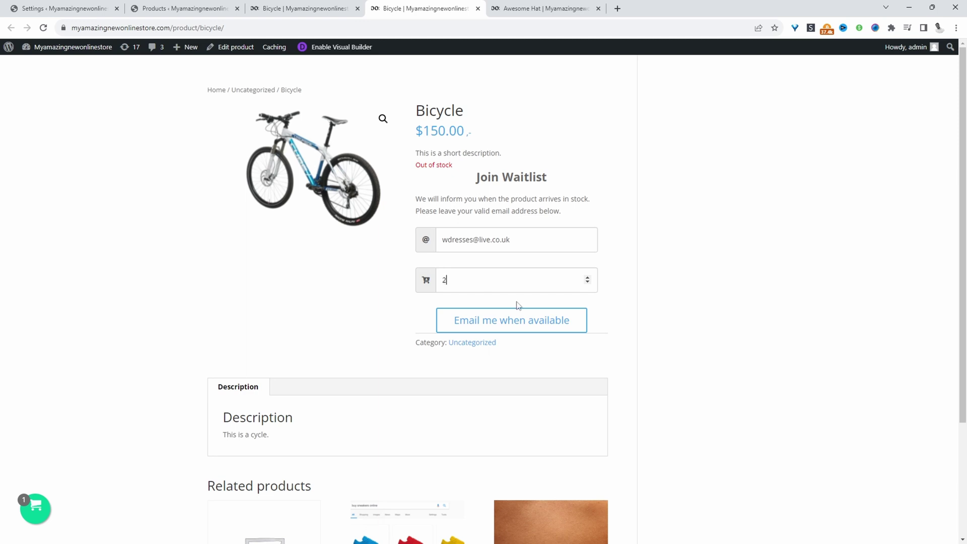
click(506, 330)
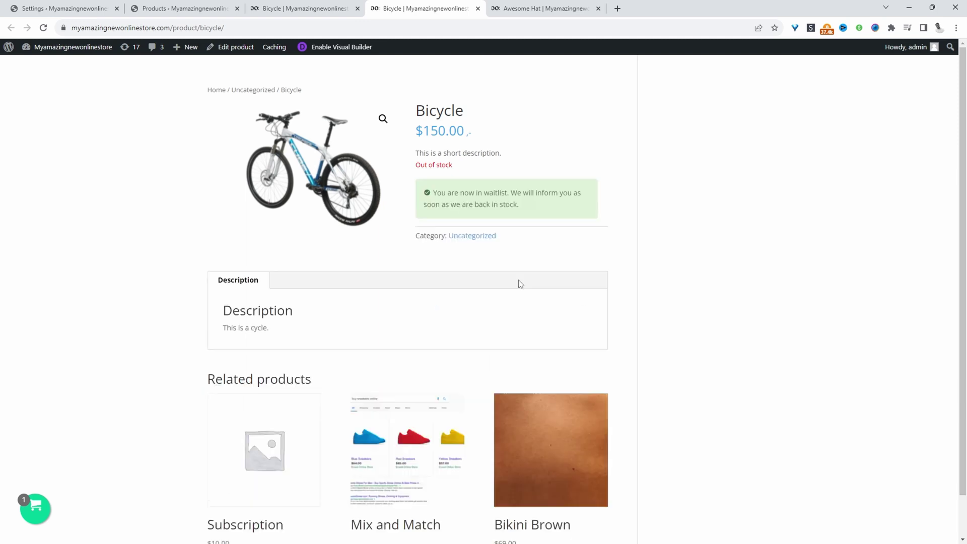
key(ctrl+w)
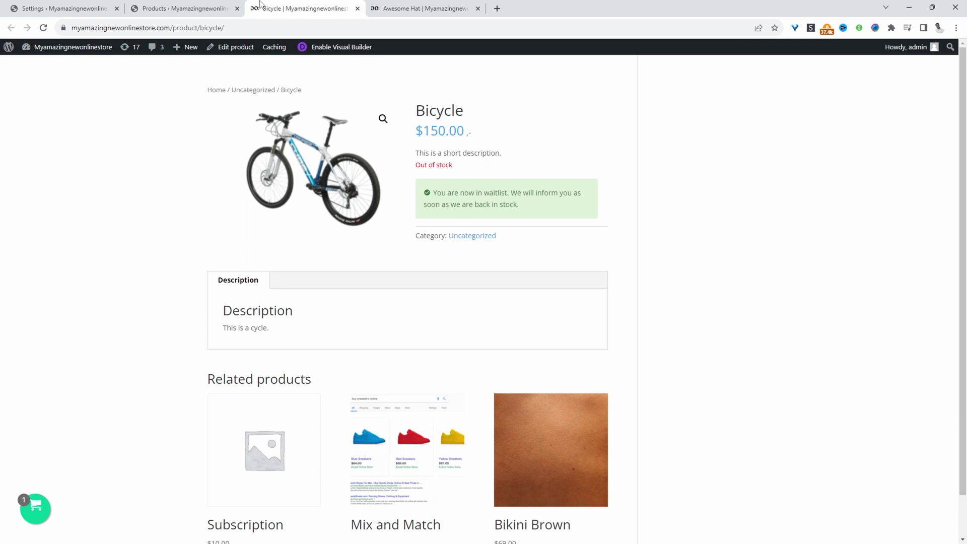
Step: Quick-edit the Bicycle stock status back to In stock and update it
key(ctrl+shift+Tab)
scroll(330, 308, down, 5)
click(506, 297)
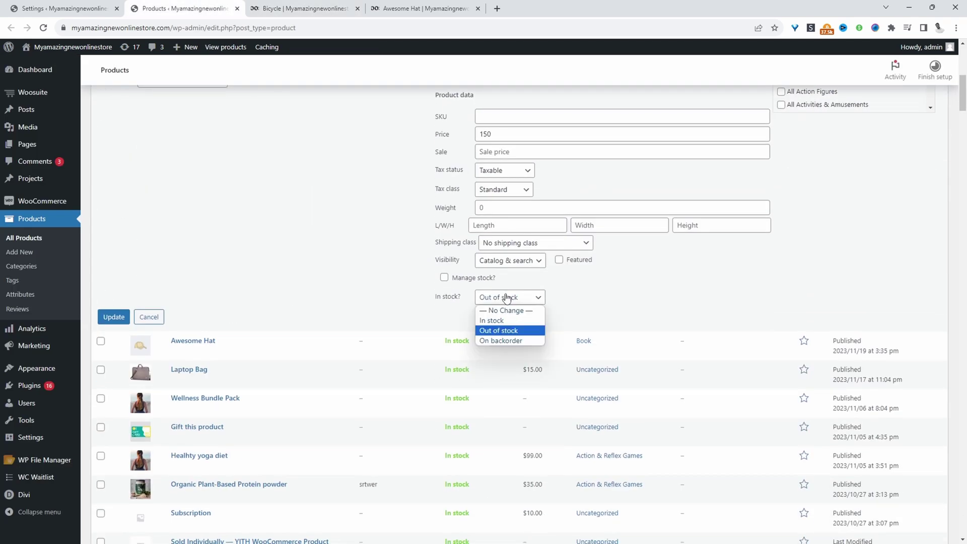
click(509, 319)
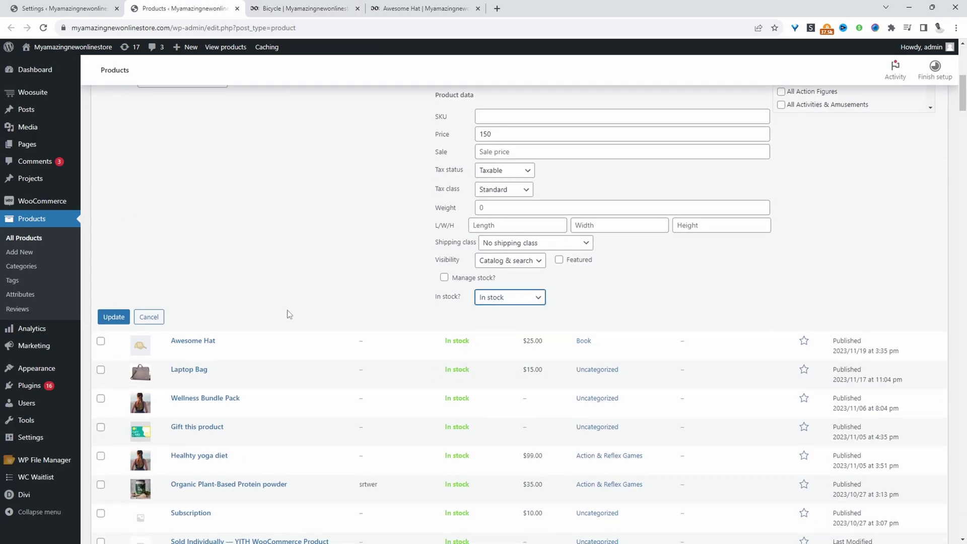
click(114, 317)
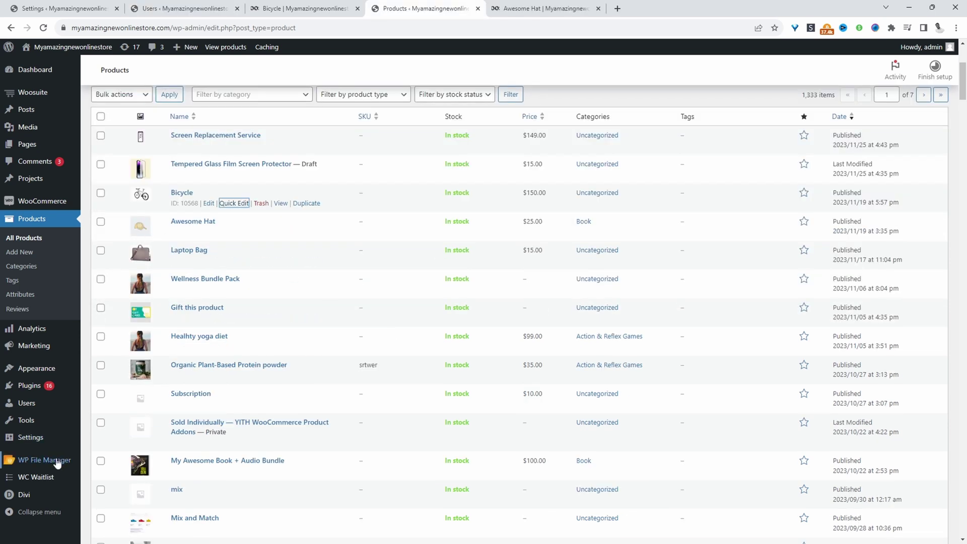
mouse_move(45, 479)
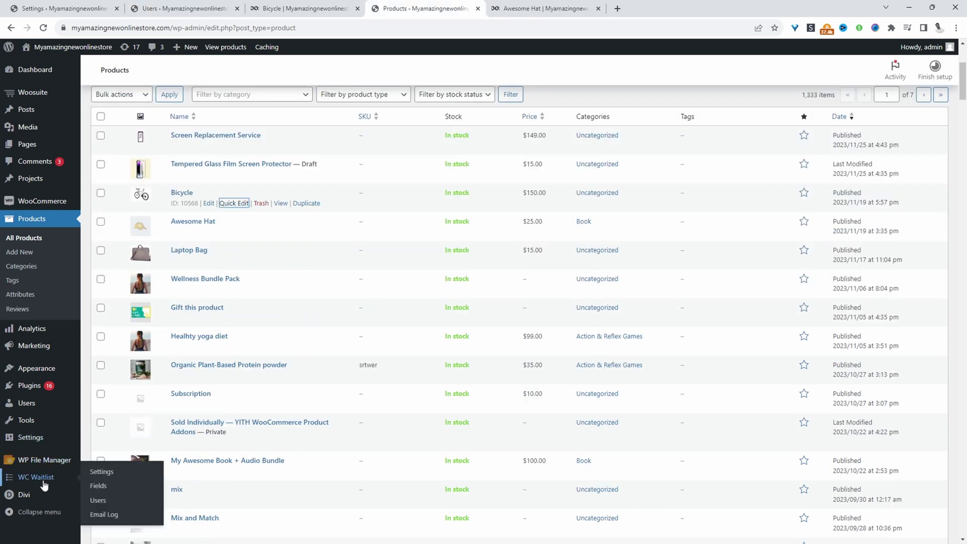
Step: Check the Bicycle's waitlist users, send its back-in-stock email, and open the Email Log
click(105, 502)
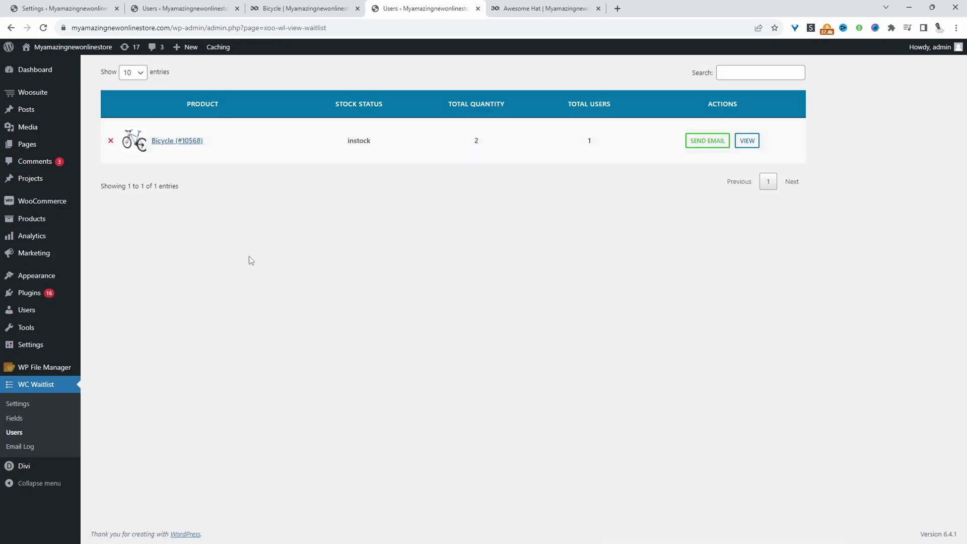
click(744, 144)
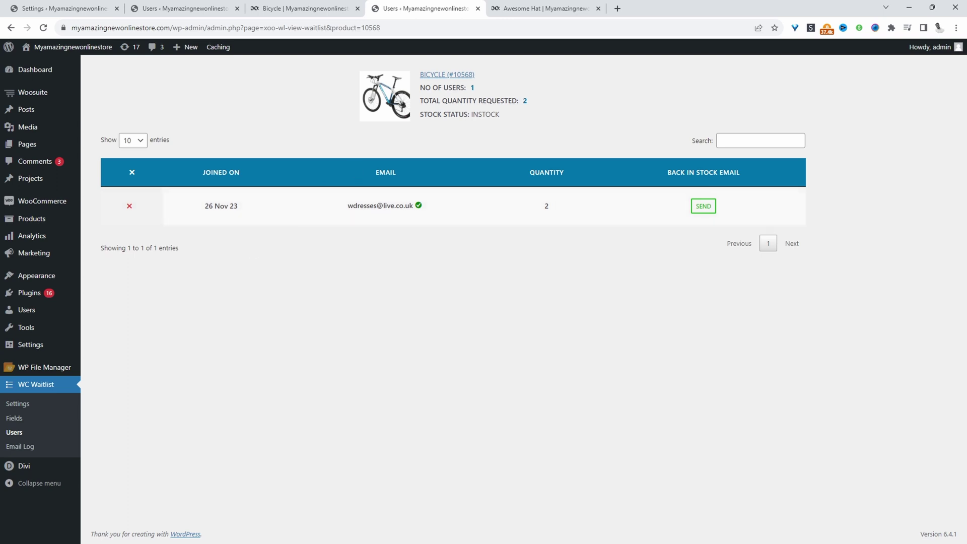
click(18, 434)
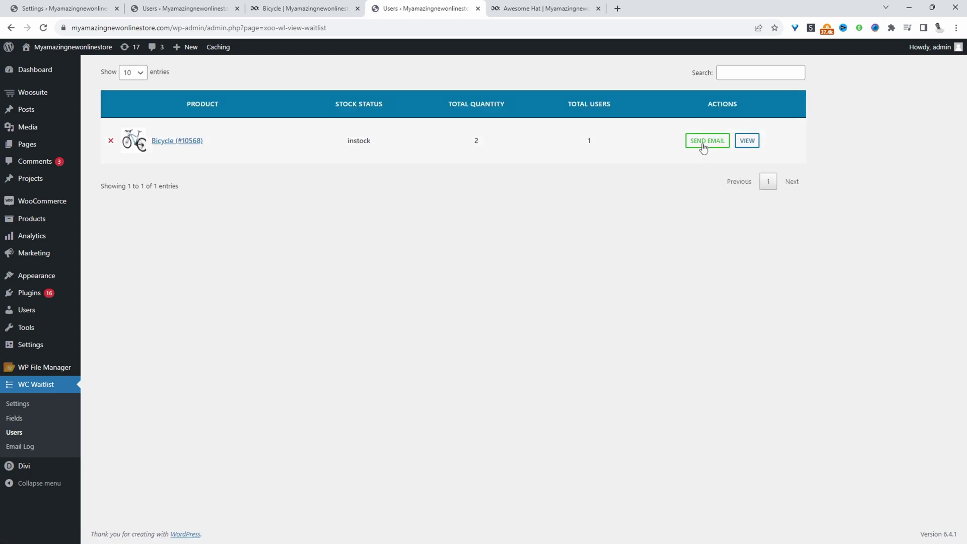
click(704, 147)
click(624, 141)
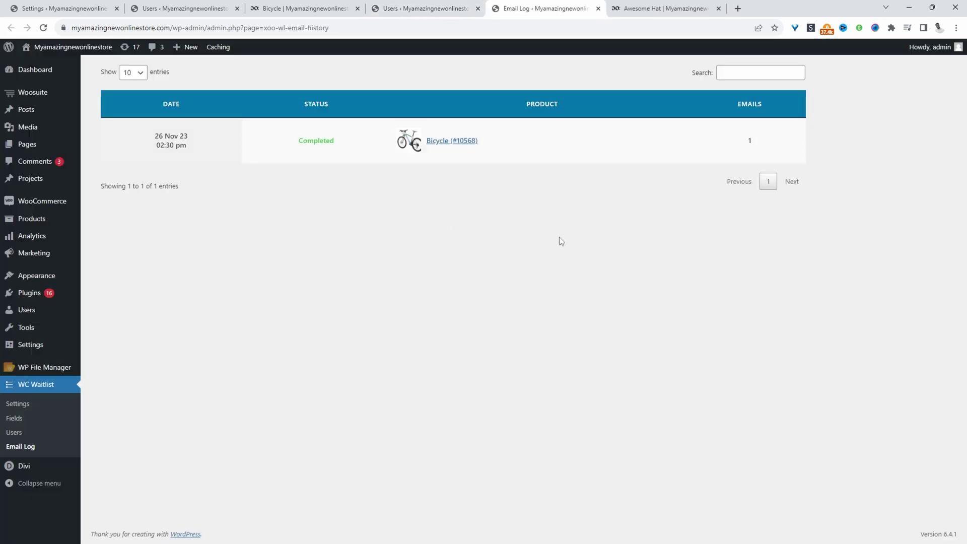
Step: Scroll through the Bicycle back-in-stock email in Windows Mail, checking its text and Buy Now button
key(alt+Tab)
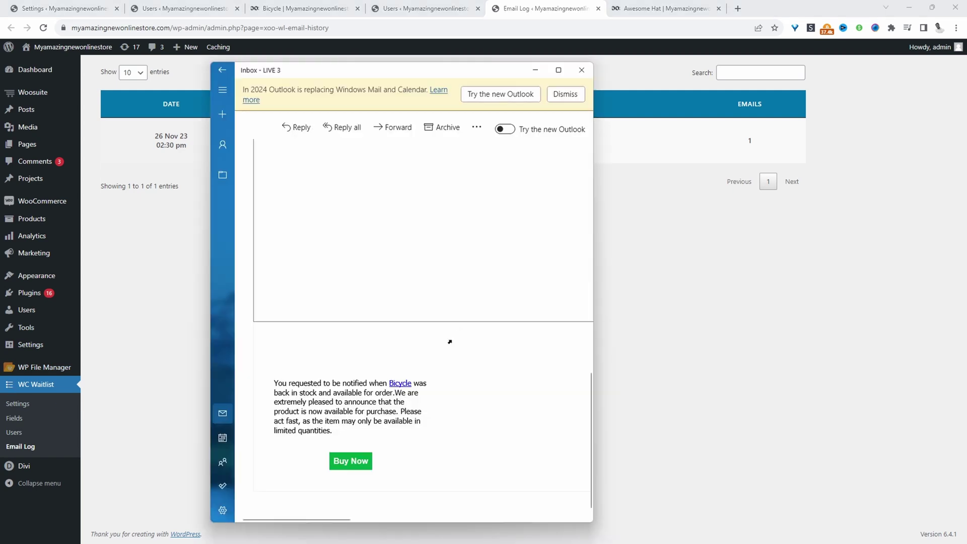
scroll(390, 337, up, 10)
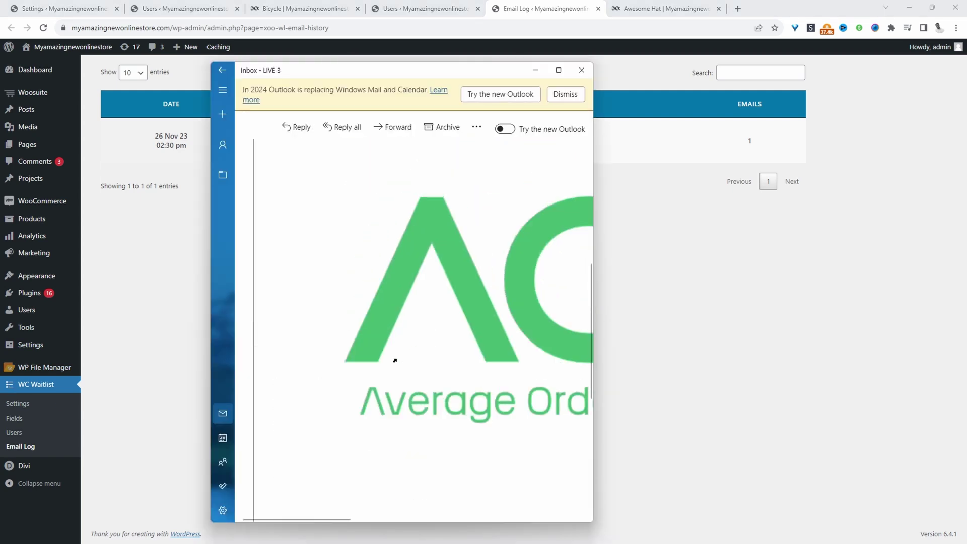
scroll(317, 223, down, 10)
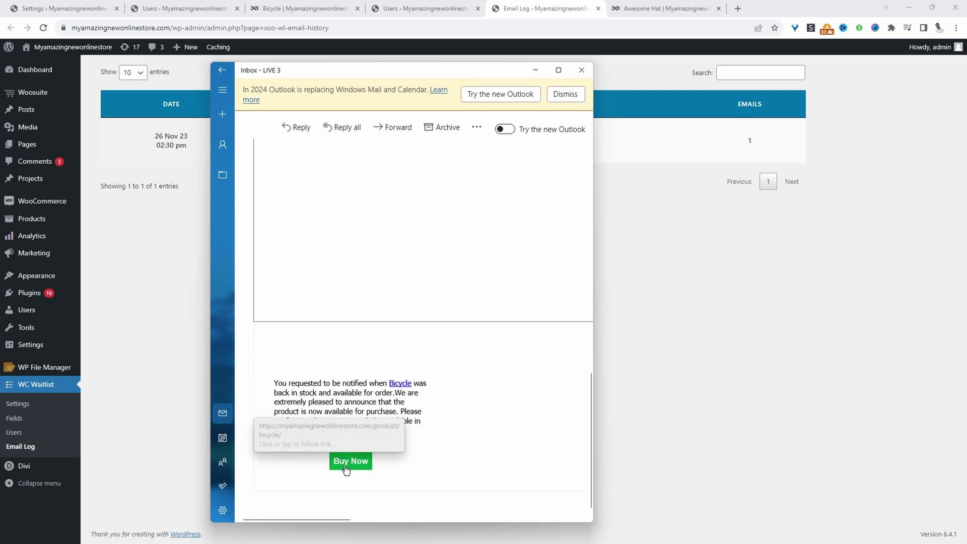
scroll(469, 296, up, 5)
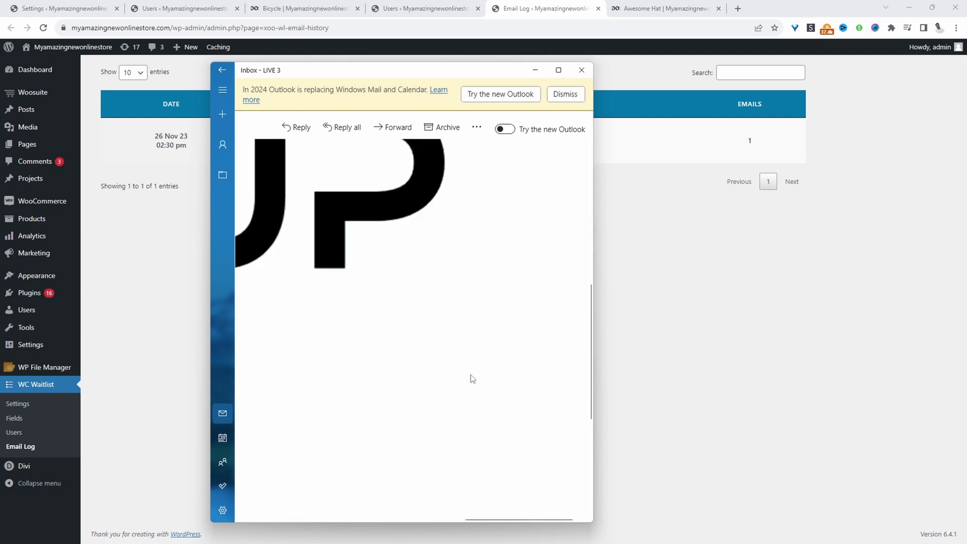
scroll(472, 368, down, 5)
scroll(440, 272, down, 5)
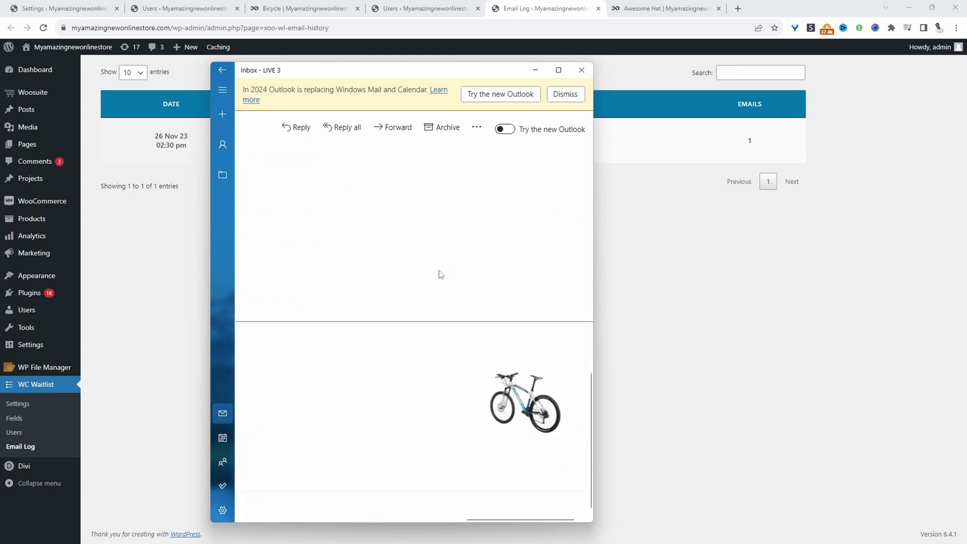
scroll(443, 282, right, 1)
scroll(431, 368, up, 5)
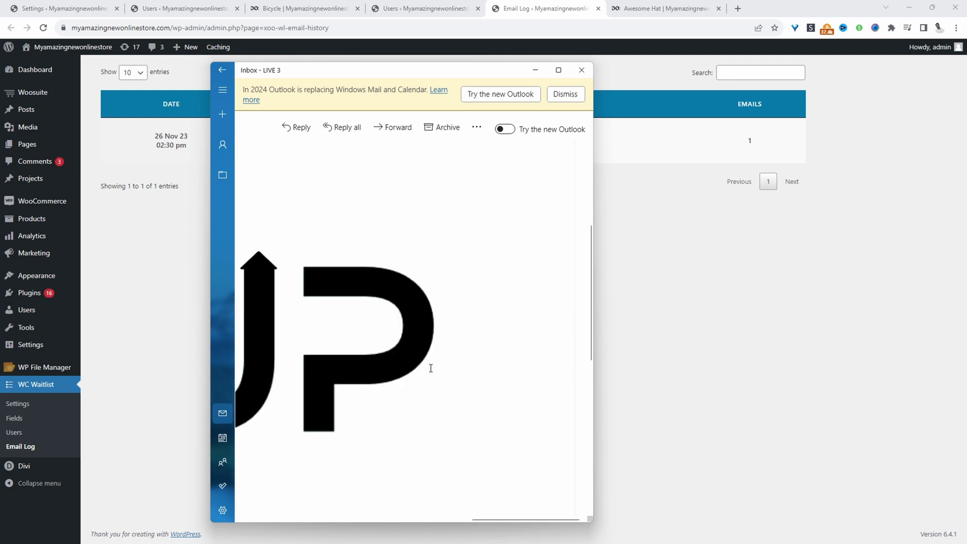
scroll(430, 368, left, 5)
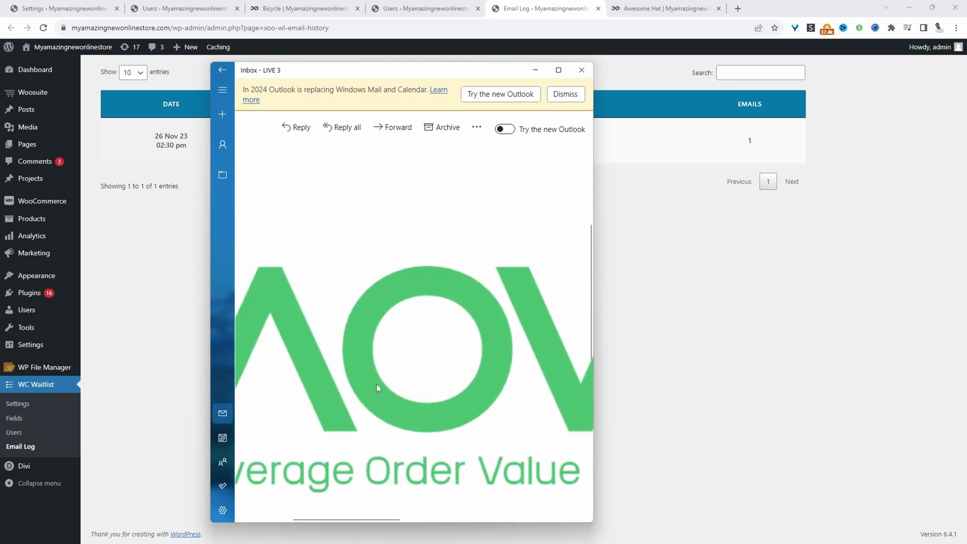
scroll(379, 379, left, 3)
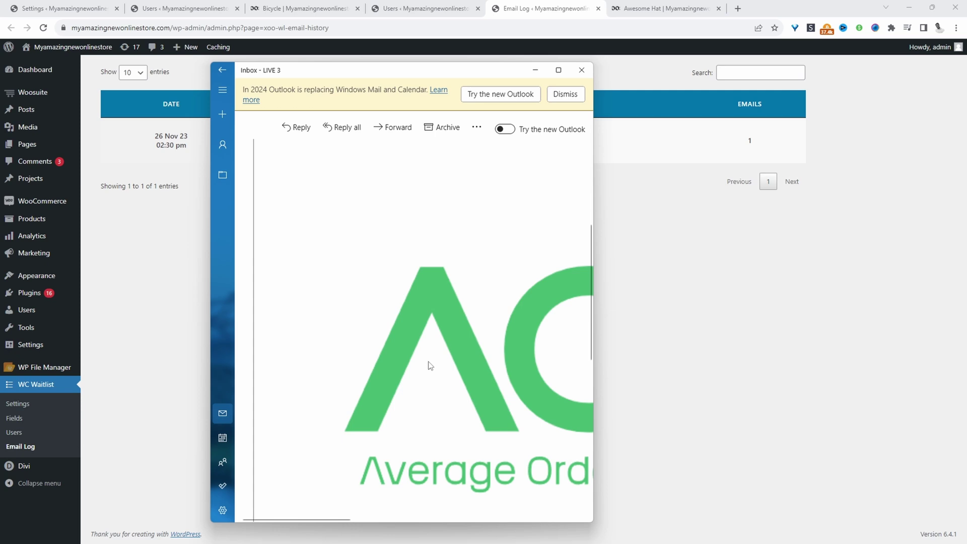